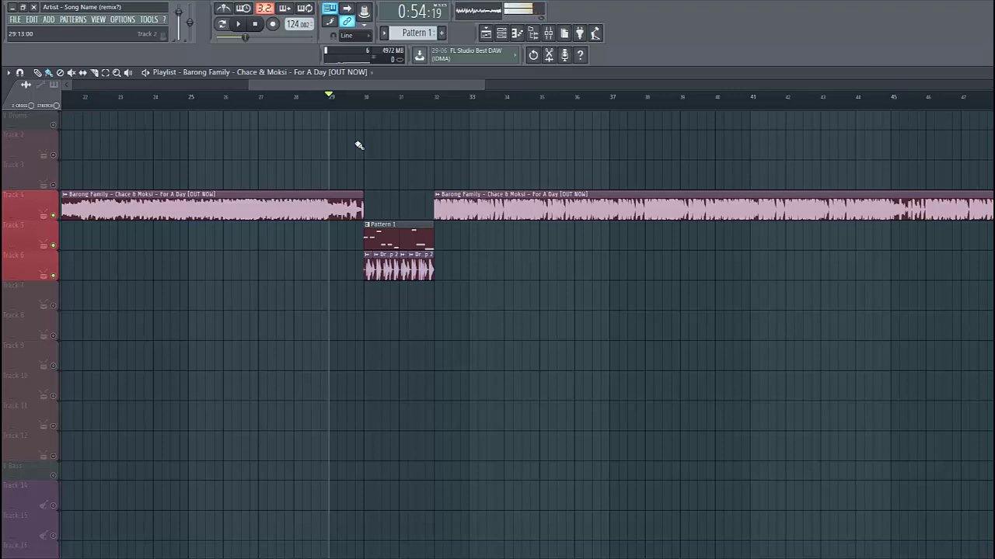
Play the reference track briefly, then stop playback.
{"action": "key", "text": "space"}
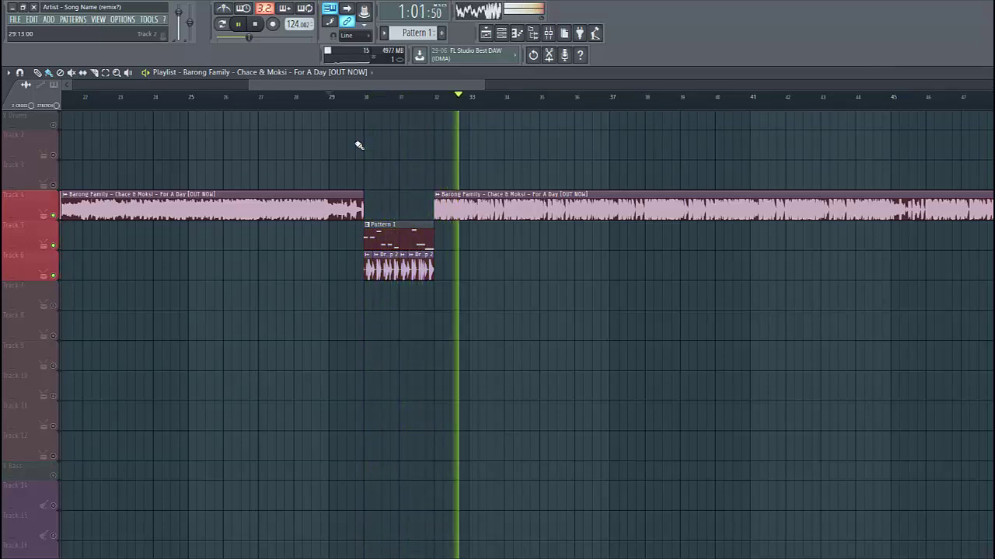
{"action": "key", "text": "space"}
Open the Serum synth from the channel list and reset it to the Init Preset.
{"action": "double_click", "coordinate": [400, 242]}
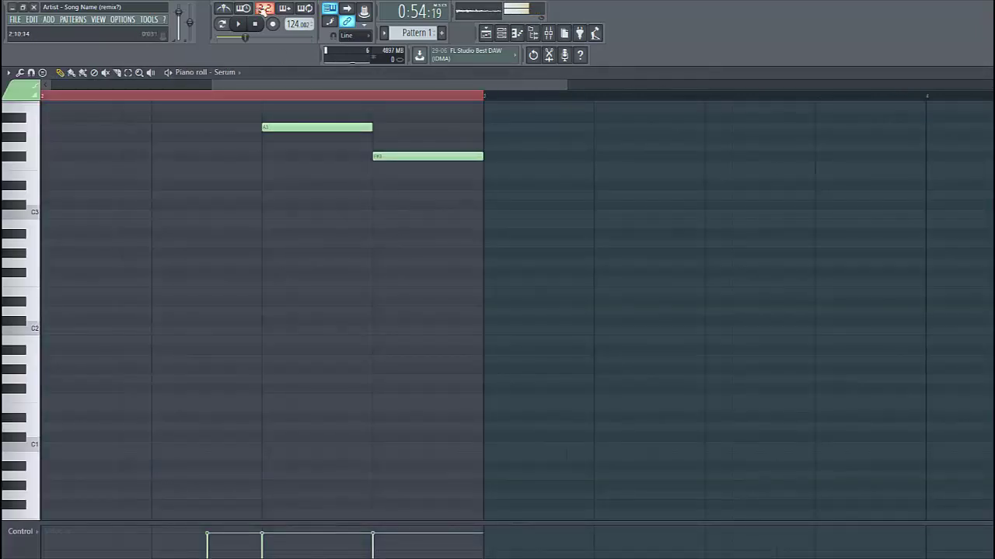
{"action": "left_click", "coordinate": [501, 32]}
{"action": "left_click", "coordinate": [169, 162]}
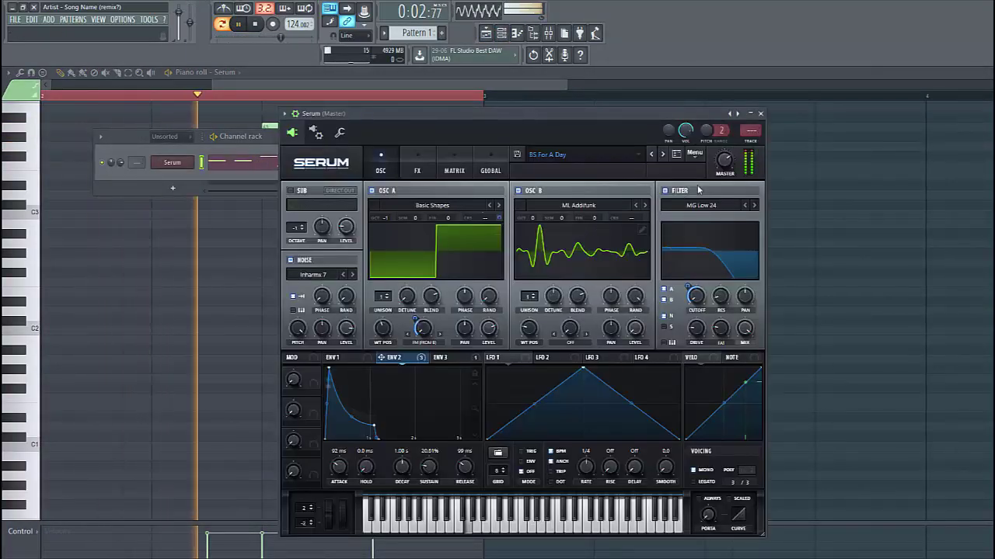
{"action": "left_click", "coordinate": [693, 153]}
{"action": "left_click", "coordinate": [688, 210]}
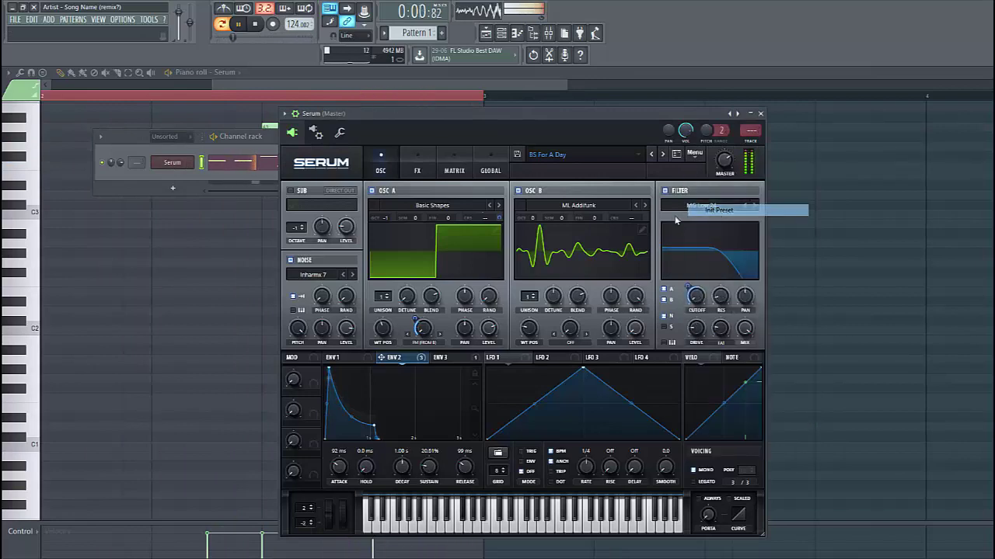
Load Basic Shapes into oscillator A, sweep it to the square wave, and enable the filter.
{"action": "left_click", "coordinate": [431, 205]}
{"action": "mouse_move", "coordinate": [461, 221]}
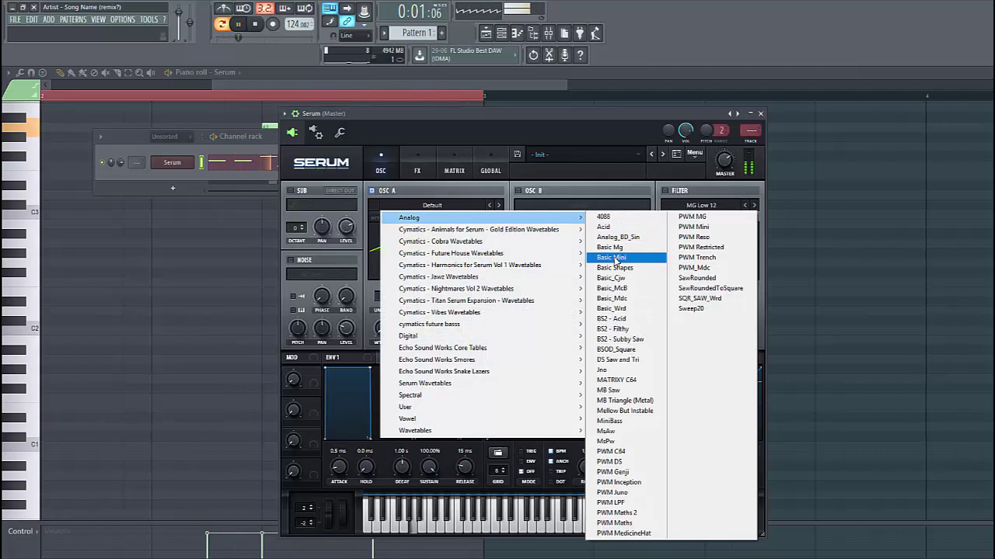
{"action": "left_click", "coordinate": [609, 267]}
{"action": "left_click_drag", "start_coordinate": [382, 327], "coordinate": [386, 217]}
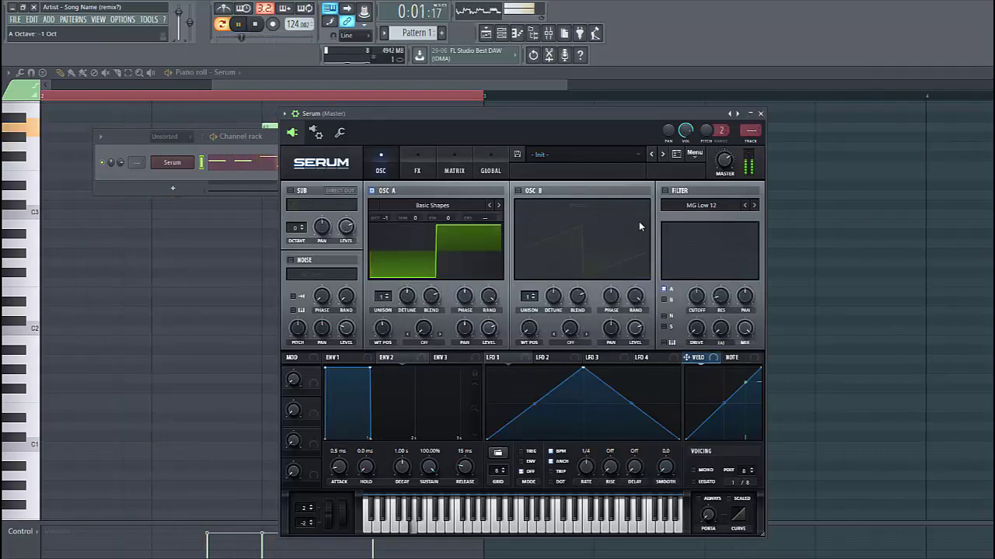
{"action": "left_click", "coordinate": [666, 190]}
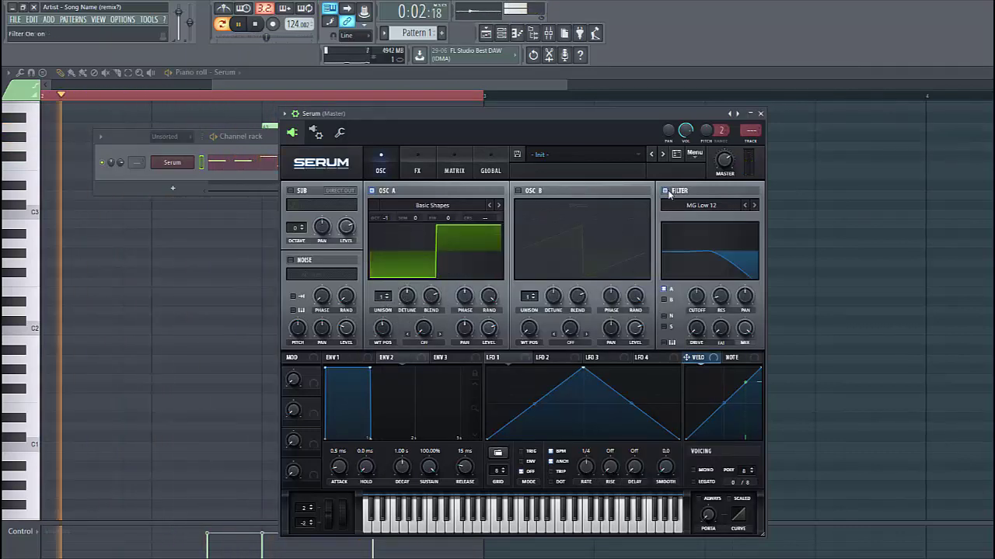
Enable oscillator B with the ML Addifunk wavetable and shift its wavetable position.
{"action": "left_click", "coordinate": [518, 190]}
{"action": "left_click", "coordinate": [529, 206]}
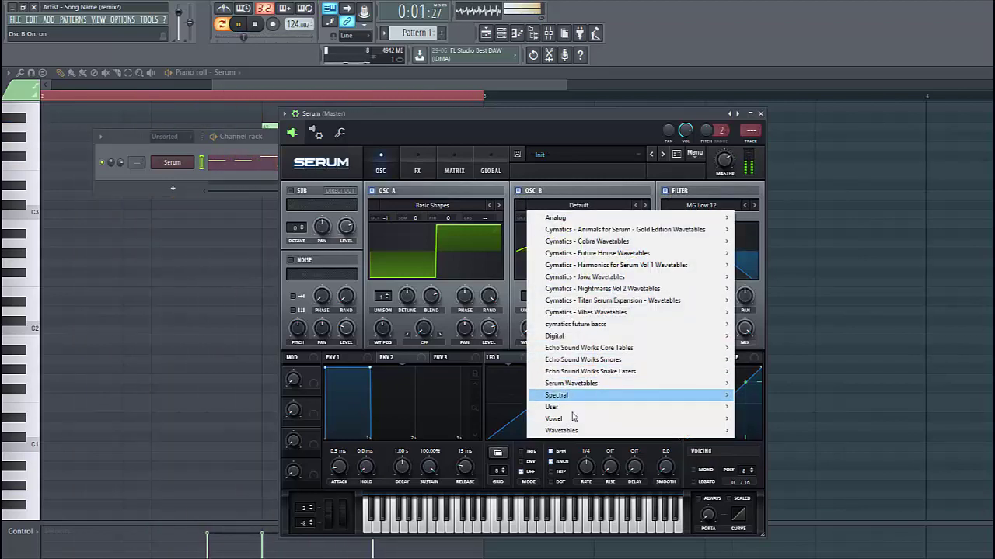
{"action": "mouse_move", "coordinate": [562, 423]}
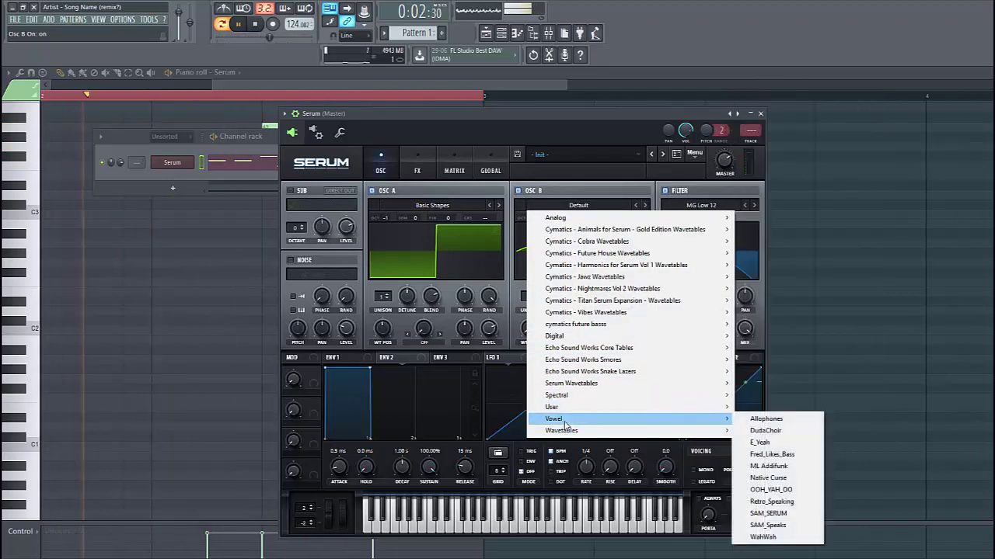
{"action": "left_click", "coordinate": [777, 464]}
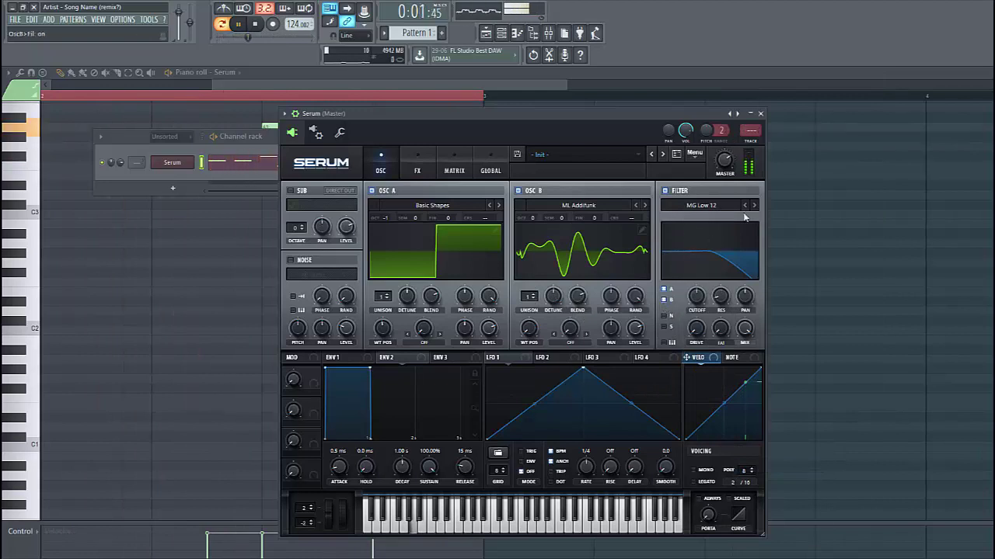
{"action": "left_click_drag", "start_coordinate": [529, 328], "coordinate": [547, 298]}
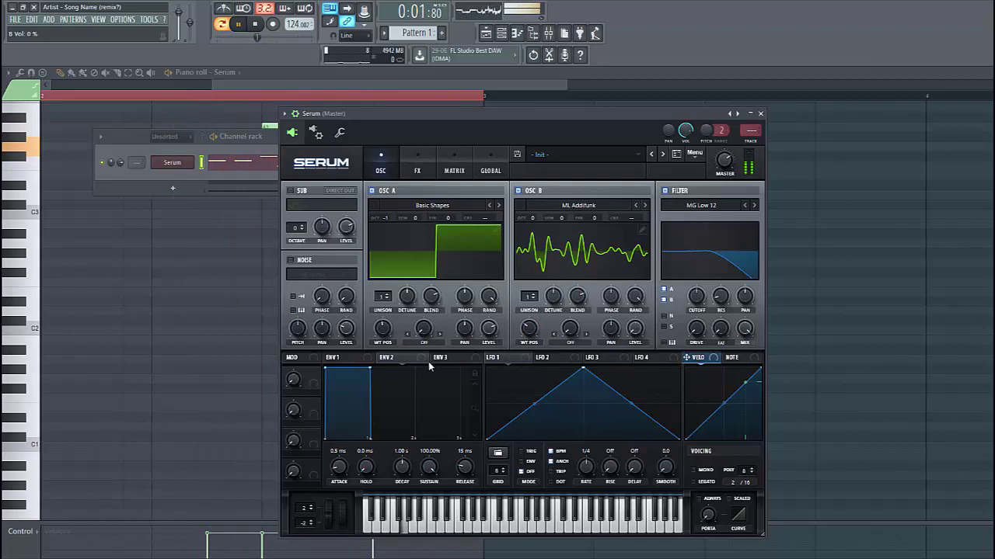
Set oscillator A's warp to FM (from B), modulated by envelope 2.
{"action": "left_click", "coordinate": [424, 341]}
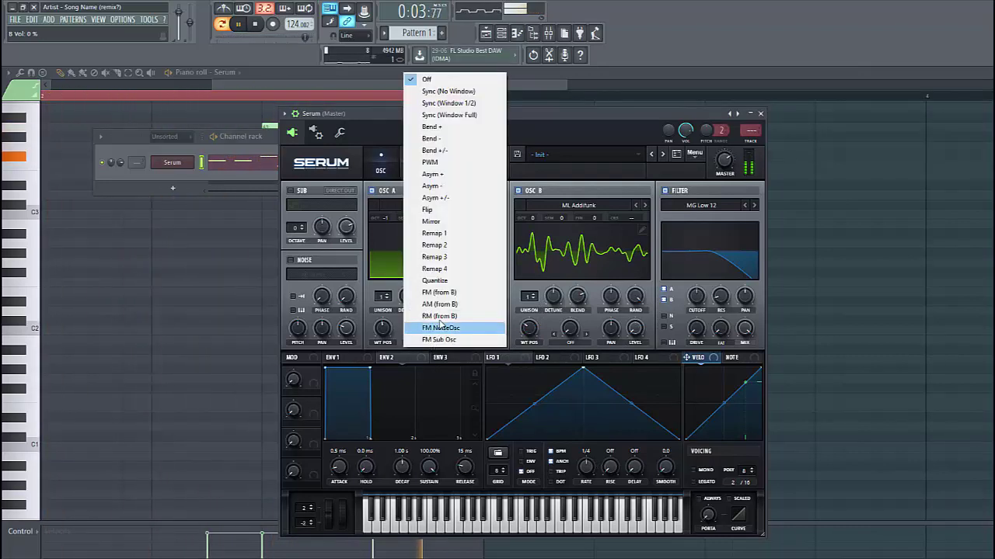
{"action": "left_click", "coordinate": [439, 293]}
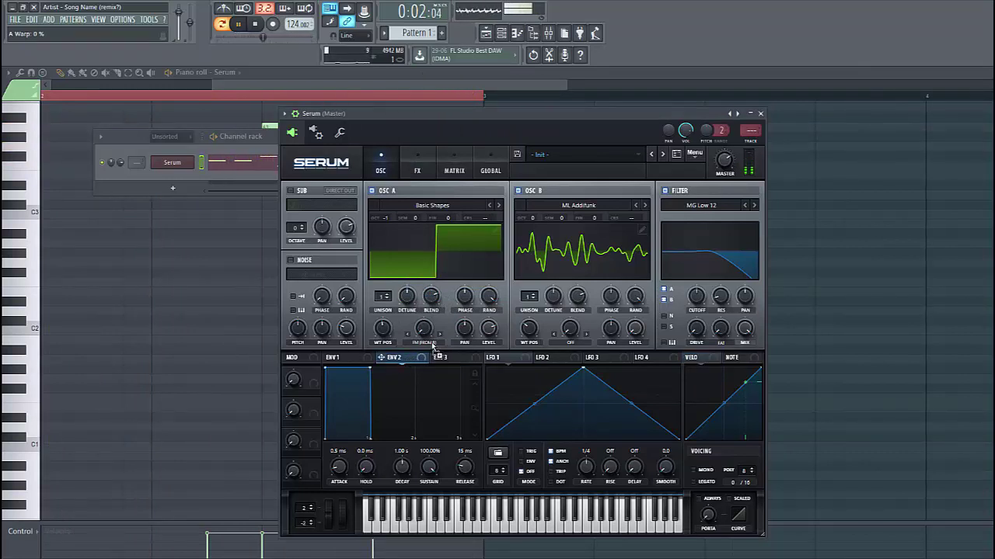
{"action": "left_click_drag", "start_coordinate": [410, 359], "coordinate": [422, 328]}
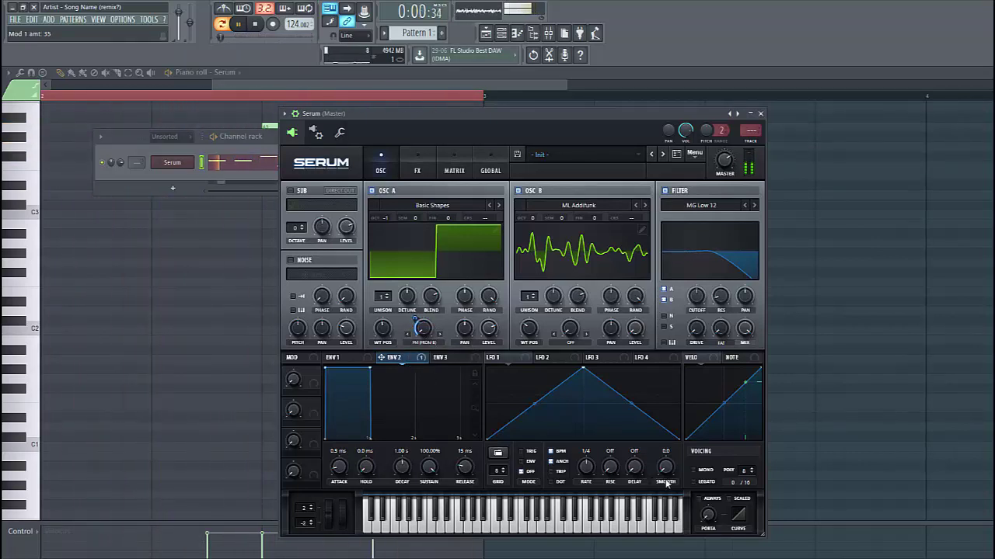
Give envelope 1 a 125 ms attack, -11.9 dB sustain and a longer release.
{"action": "left_click", "coordinate": [333, 358]}
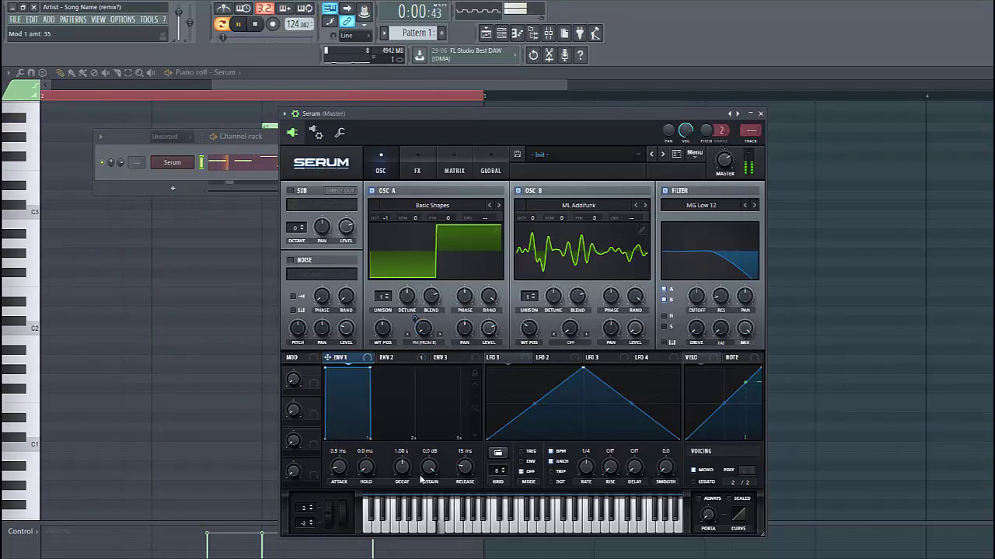
{"action": "left_click_drag", "start_coordinate": [421, 480], "coordinate": [414, 490]}
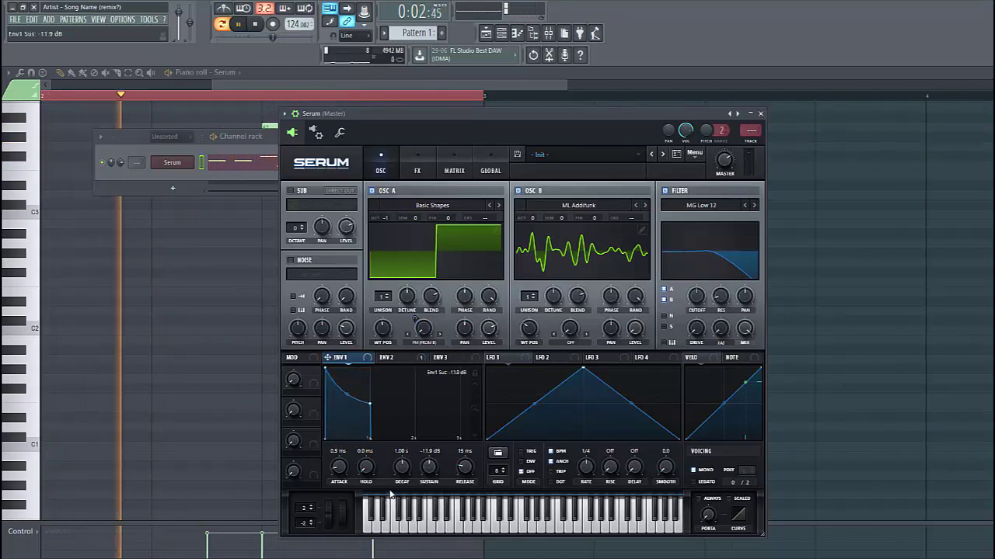
{"action": "left_click_drag", "start_coordinate": [340, 484], "coordinate": [340, 475]}
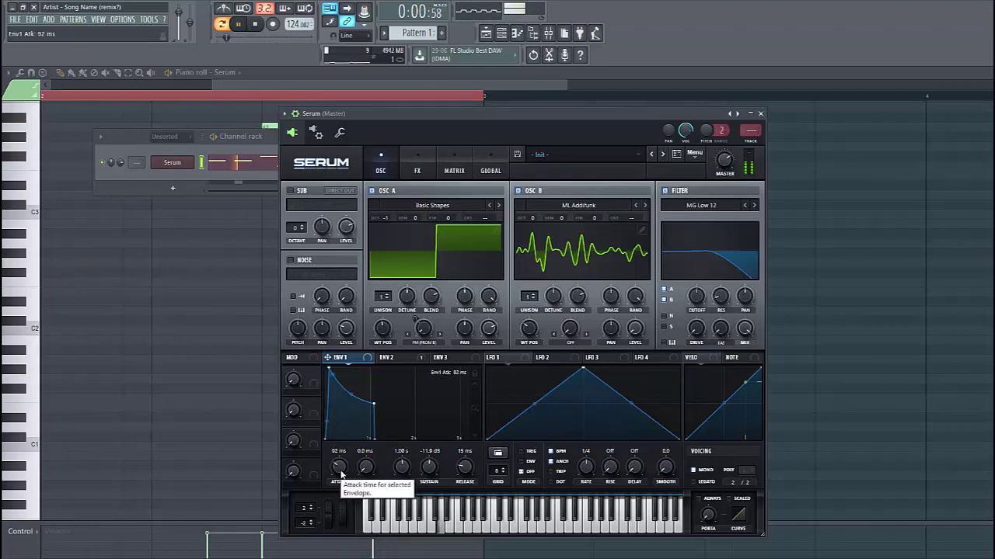
{"action": "scroll", "coordinate": [340, 475], "scroll_direction": "up", "scroll_amount": 3}
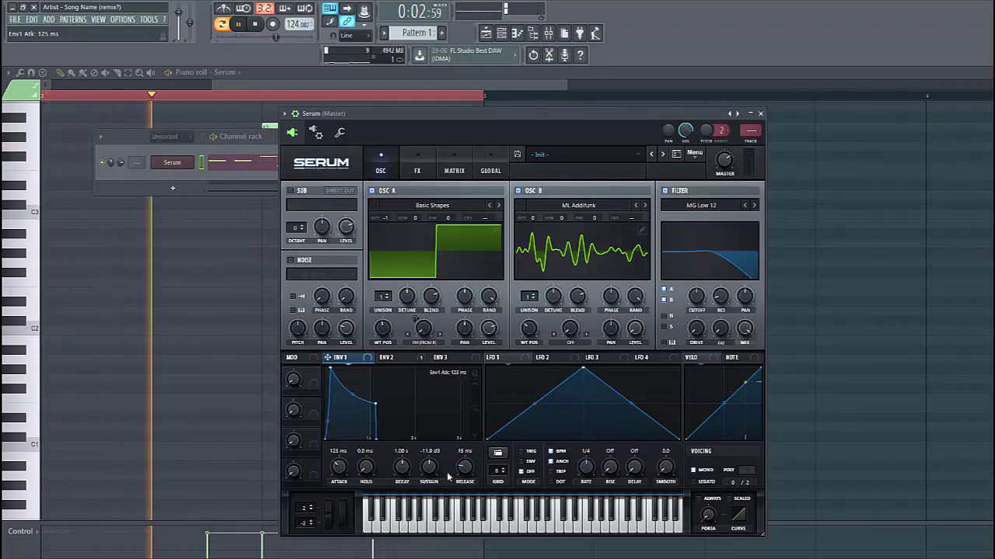
{"action": "scroll", "coordinate": [464, 469], "scroll_direction": "up", "scroll_amount": 5}
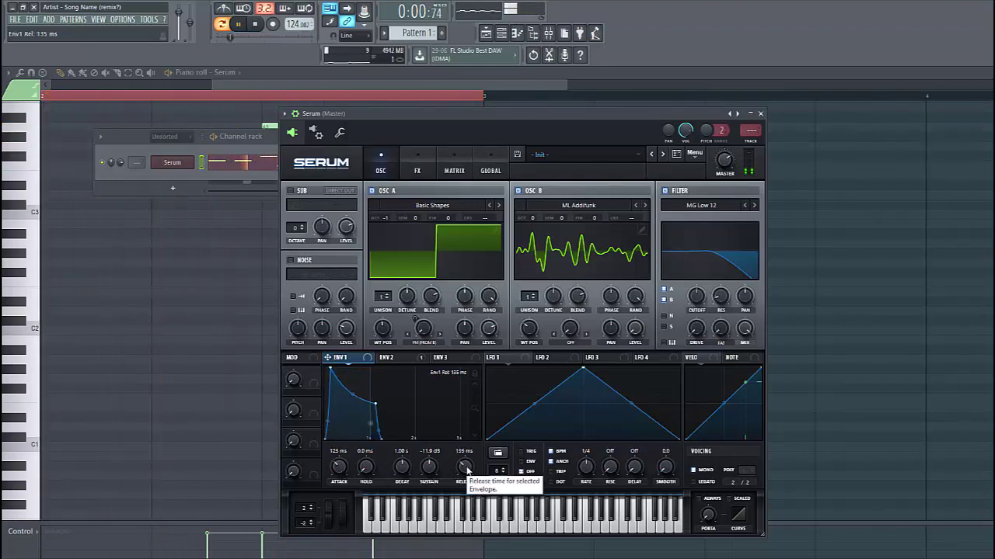
Turn on the noise oscillator with the Air Can 5 sample and adjust its level.
{"action": "left_click", "coordinate": [386, 358]}
{"action": "left_click", "coordinate": [290, 260]}
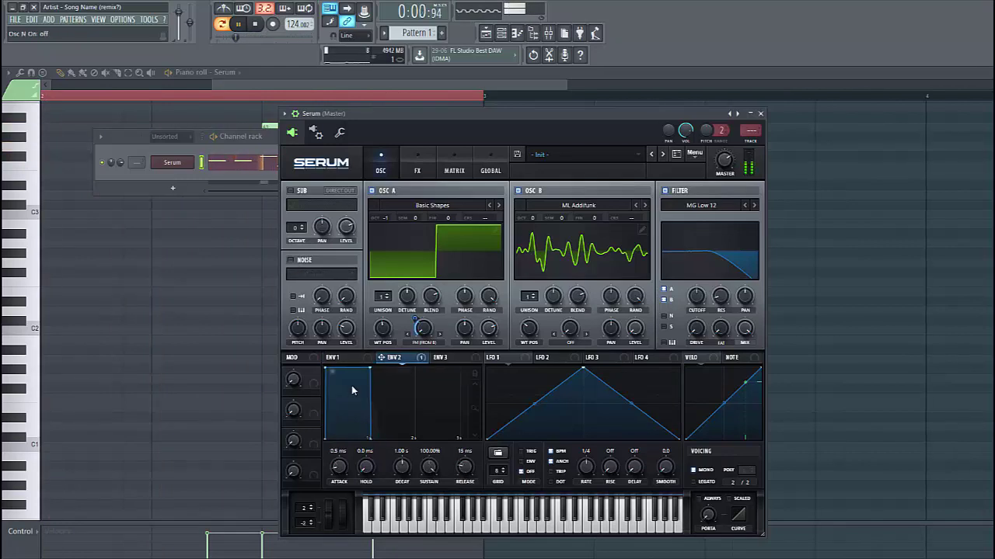
{"action": "left_click", "coordinate": [290, 260]}
{"action": "left_click", "coordinate": [315, 274]}
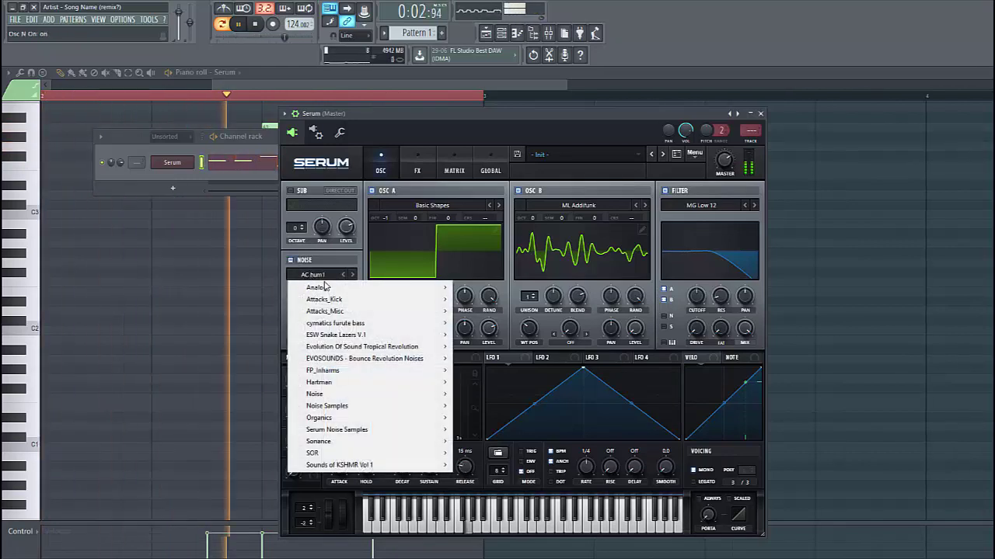
{"action": "mouse_move", "coordinate": [410, 420]}
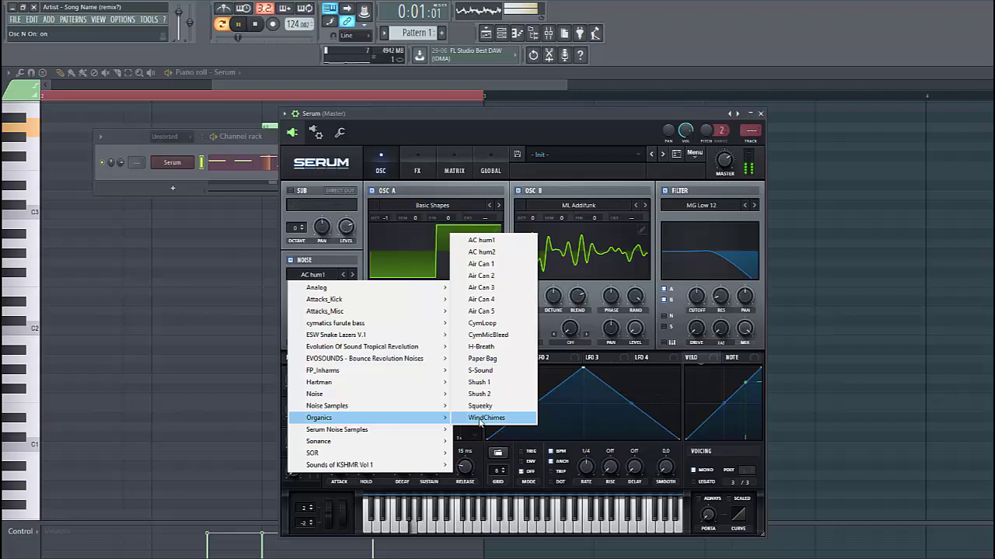
{"action": "left_click", "coordinate": [481, 311]}
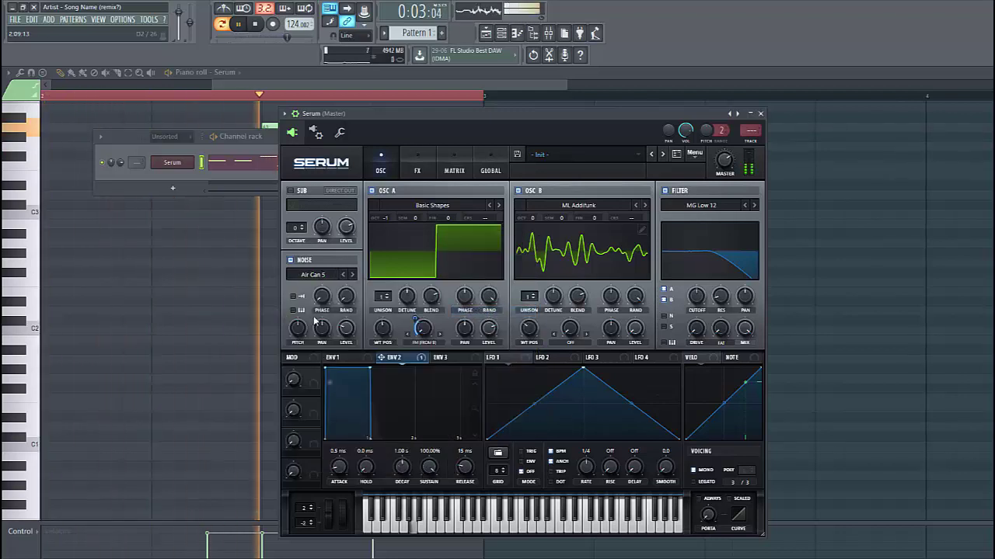
{"action": "mouse_move", "coordinate": [348, 335]}
{"action": "left_mouse_down"}
{"action": "mouse_move", "coordinate": [348, 310]}
{"action": "mouse_move", "coordinate": [346, 351]}
{"action": "mouse_move", "coordinate": [340, 333]}
{"action": "left_mouse_up"}
{"action": "left_click", "coordinate": [346, 352]}
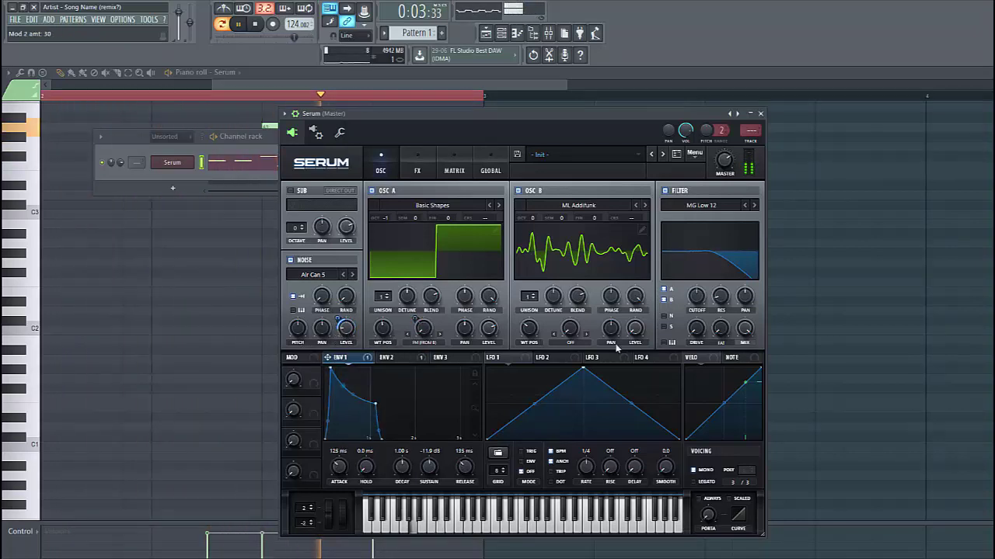
Shape envelope 2: 222 ms attack, lower sustain, shorter decay, 135 ms release.
{"action": "left_click", "coordinate": [414, 362]}
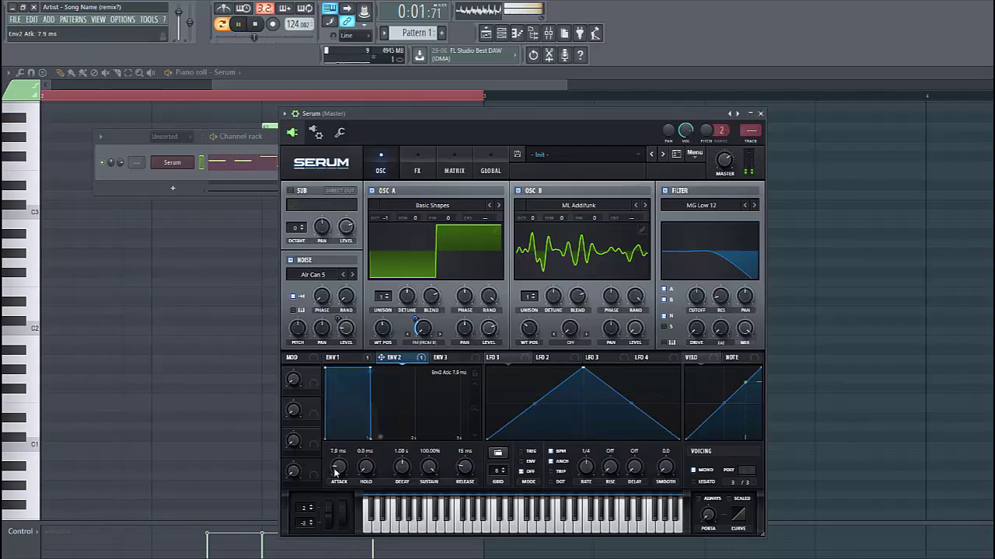
{"action": "left_click_drag", "start_coordinate": [336, 473], "coordinate": [336, 462]}
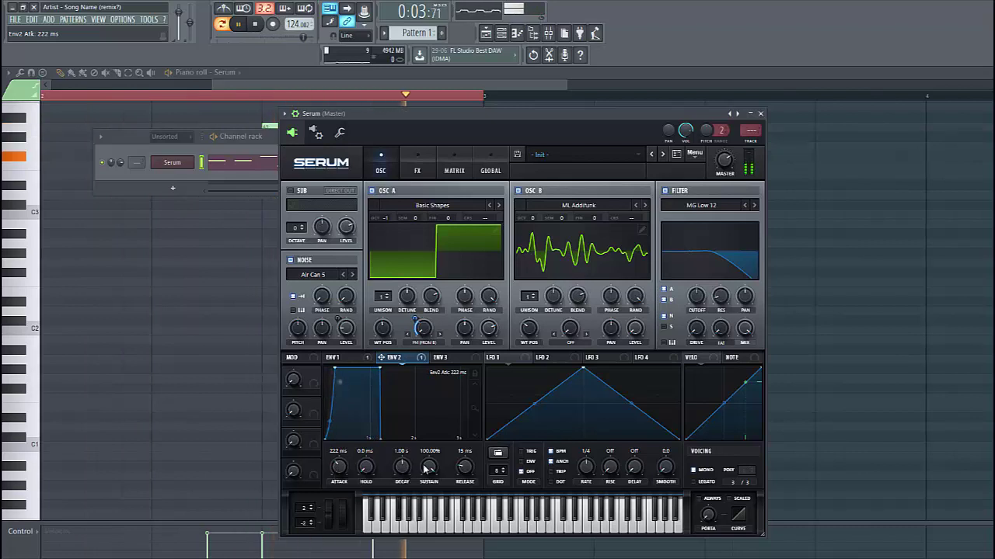
{"action": "left_click_drag", "start_coordinate": [426, 470], "coordinate": [399, 550]}
{"action": "left_click_drag", "start_coordinate": [402, 467], "coordinate": [402, 497]}
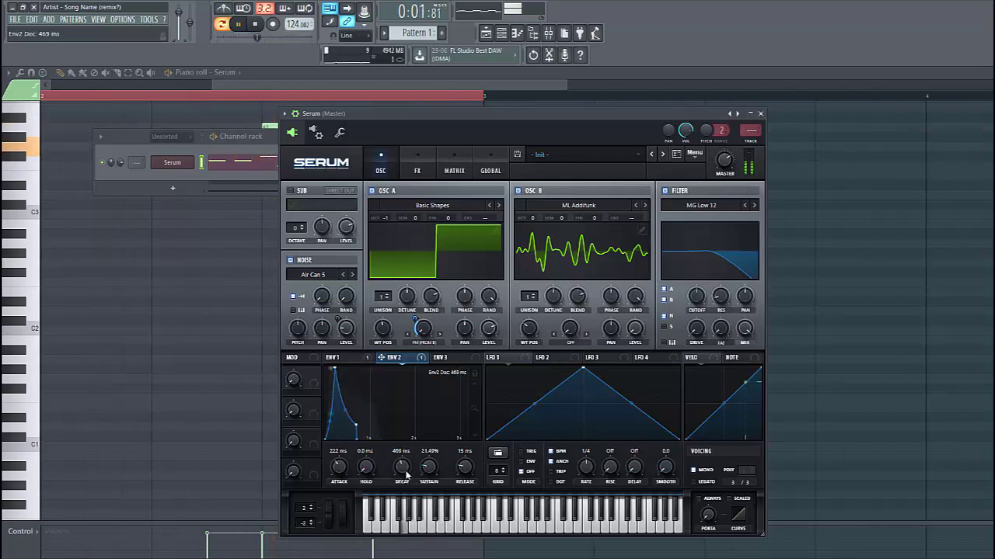
{"action": "left_click_drag", "start_coordinate": [463, 467], "coordinate": [463, 474]}
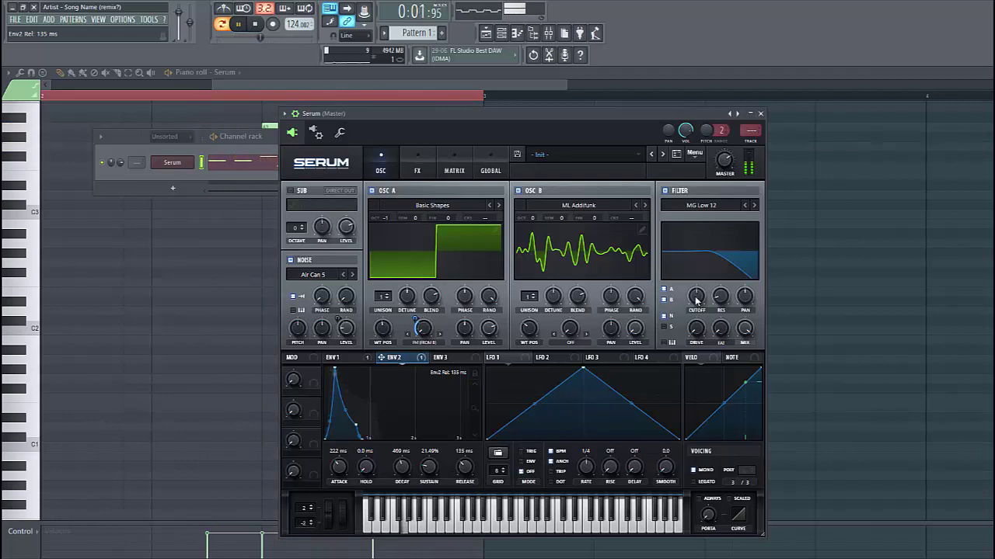
Lower the filter cutoff to 59 Hz, let envelope 2 sweep it, and lengthen its decay.
{"action": "left_click_drag", "start_coordinate": [696, 300], "coordinate": [686, 335]}
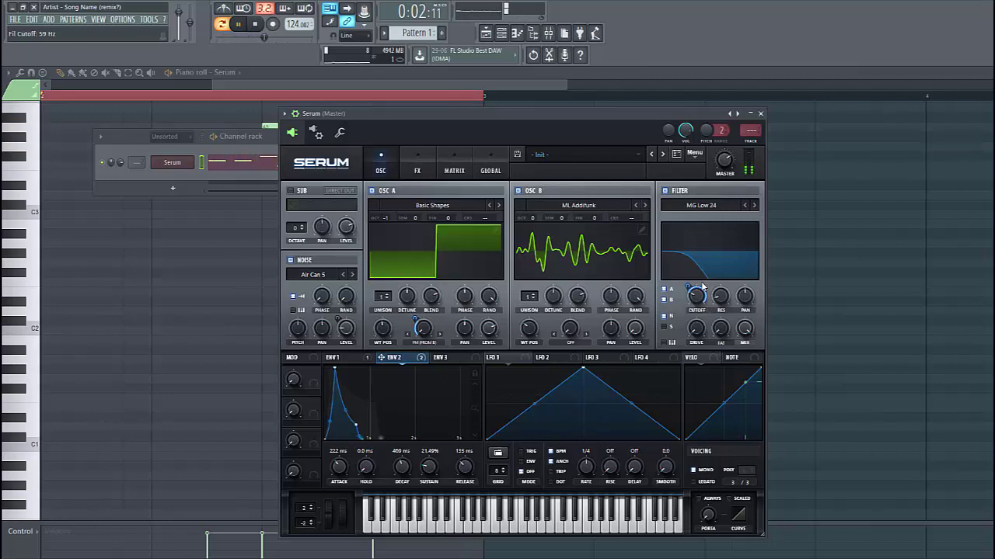
{"action": "left_click_drag", "start_coordinate": [701, 287], "coordinate": [679, 297]}
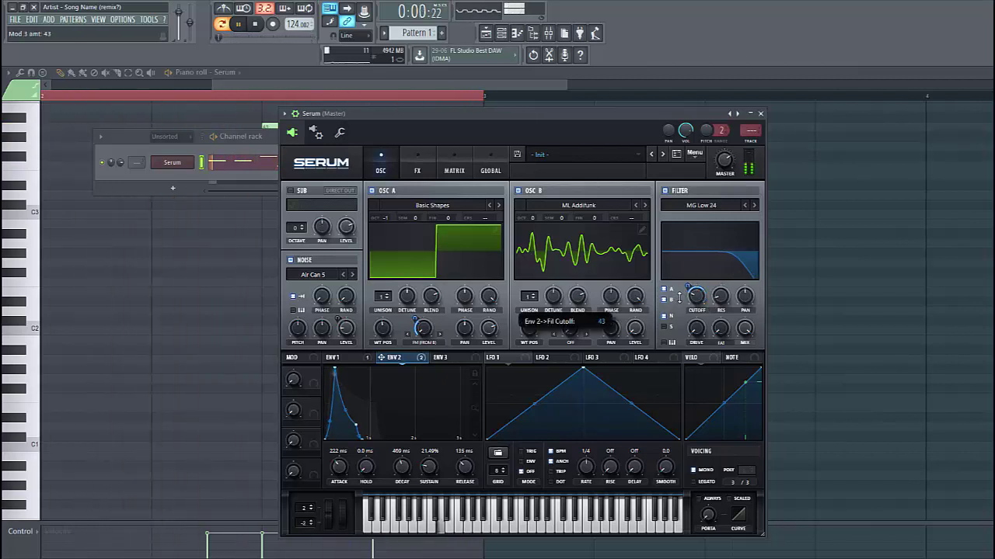
{"action": "left_click_drag", "start_coordinate": [402, 468], "coordinate": [402, 468]}
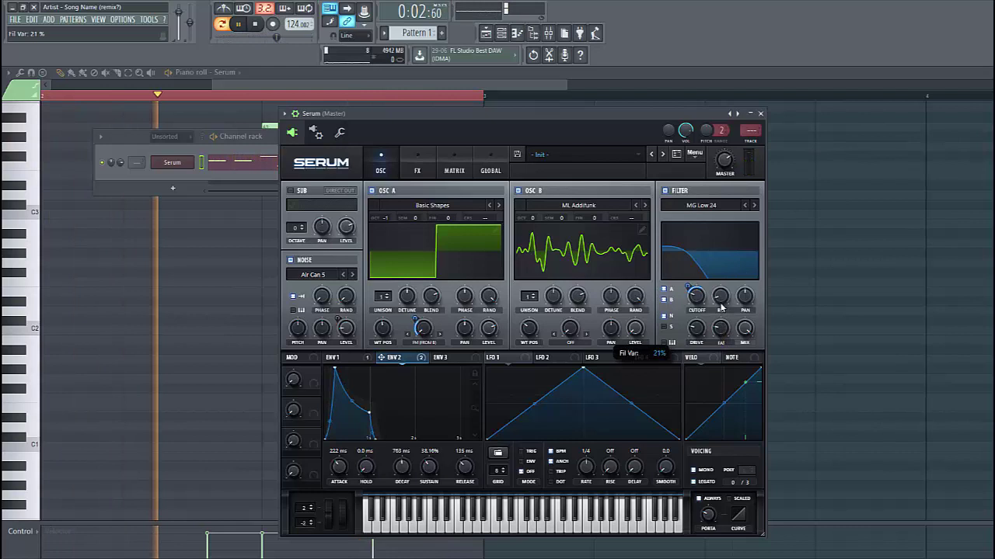
{"action": "right_click", "coordinate": [426, 343]}
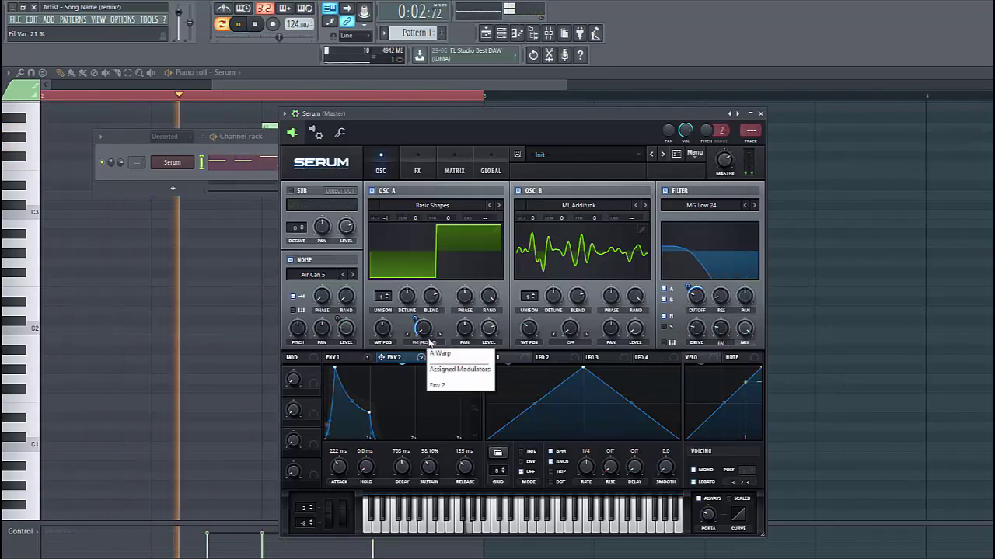
Enable Hyper/Dimension with 28% Dimension size and 19% Hyper mix, plus Distortion.
{"action": "left_click", "coordinate": [418, 164]}
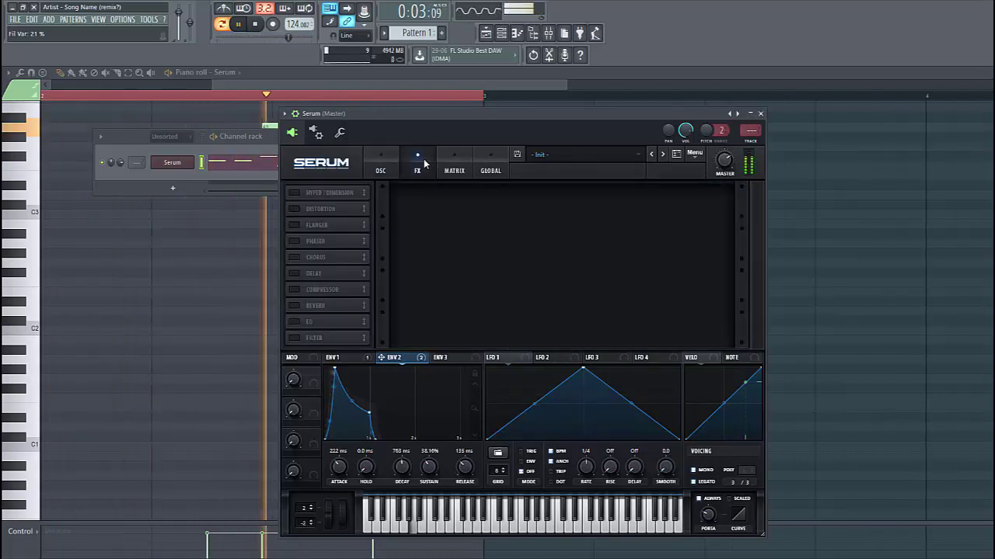
{"action": "left_click", "coordinate": [301, 194]}
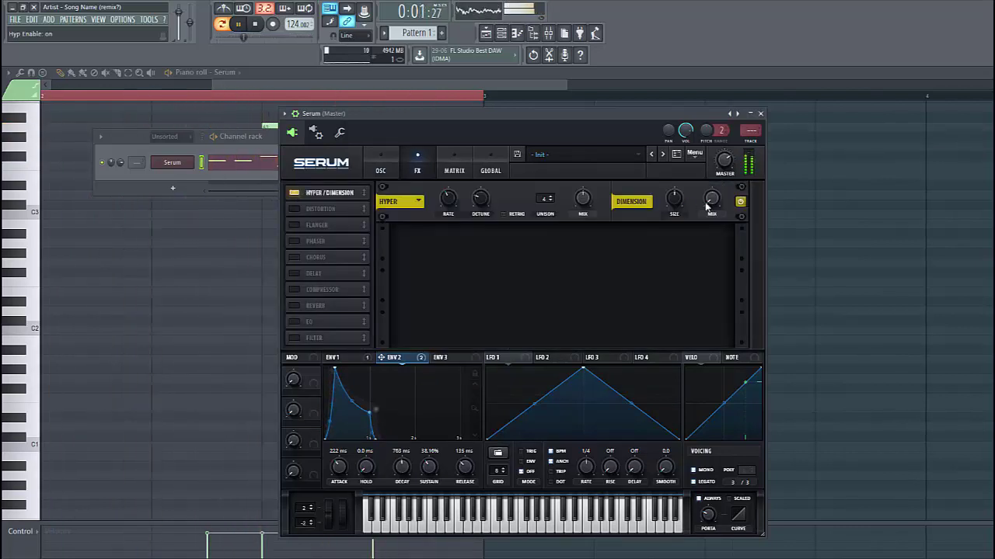
{"action": "left_click_drag", "start_coordinate": [674, 199], "coordinate": [670, 228]}
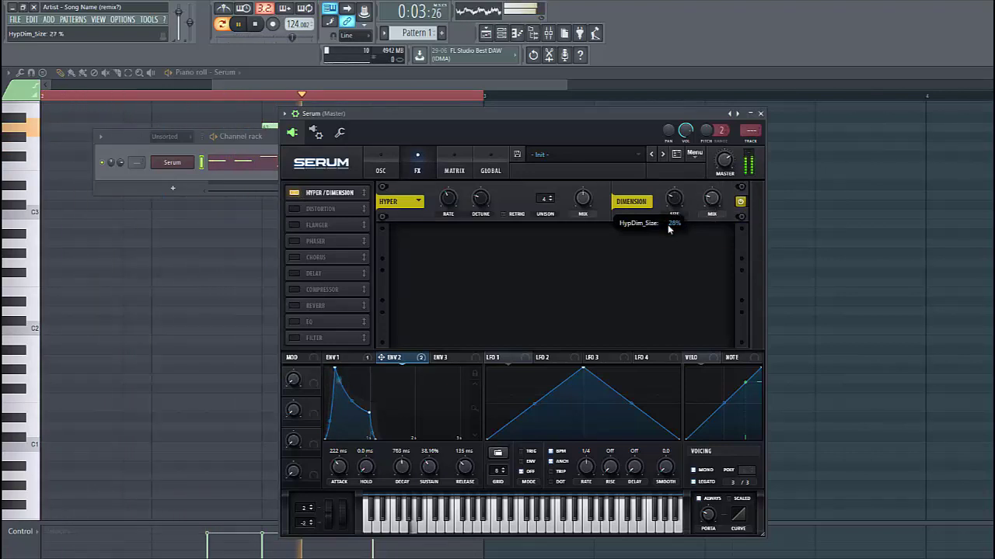
{"action": "left_click", "coordinate": [583, 199]}
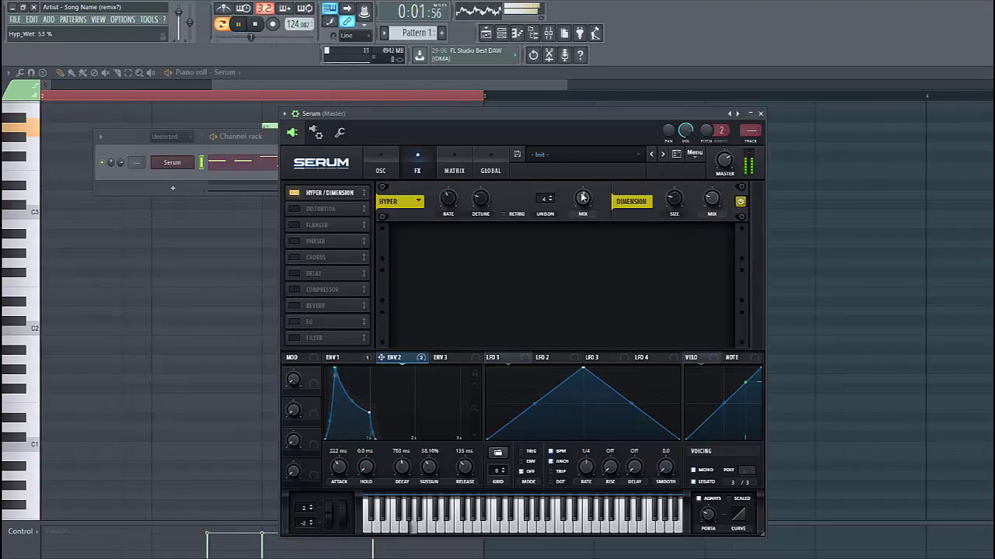
{"action": "left_click_drag", "start_coordinate": [583, 198], "coordinate": [572, 227]}
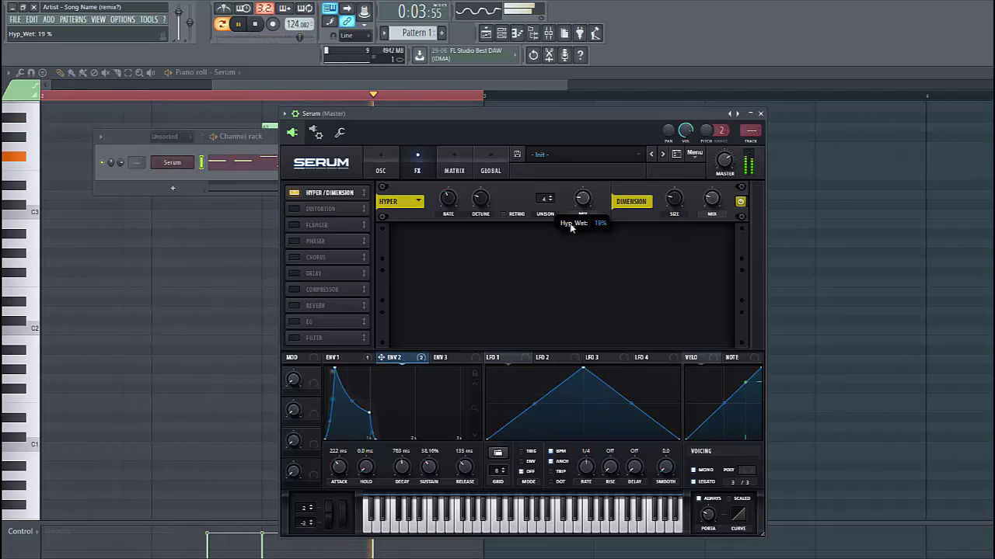
{"action": "left_click", "coordinate": [299, 209]}
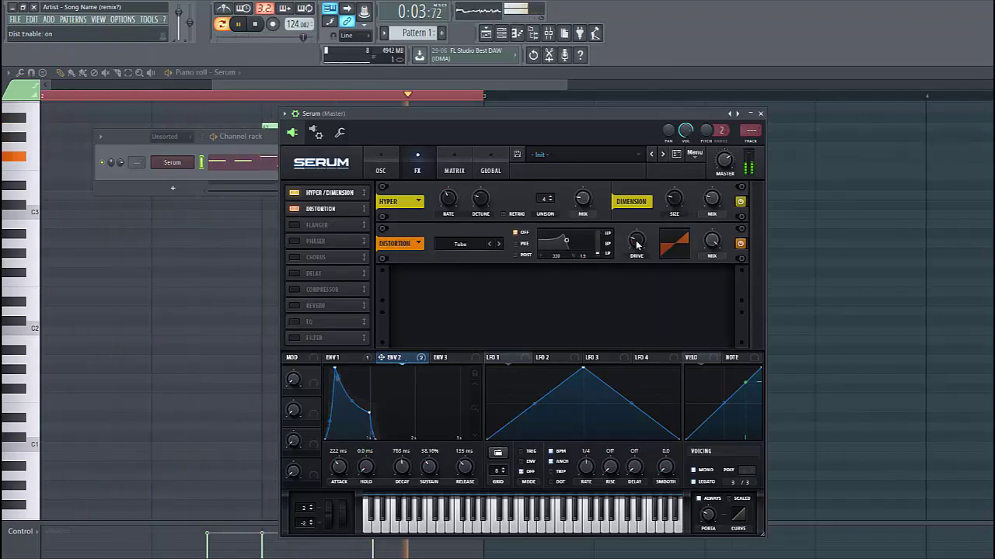
Route envelope 2 to the distortion drive and enable the Chorus and Compressor effects.
{"action": "left_click_drag", "start_coordinate": [380, 357], "coordinate": [629, 235]}
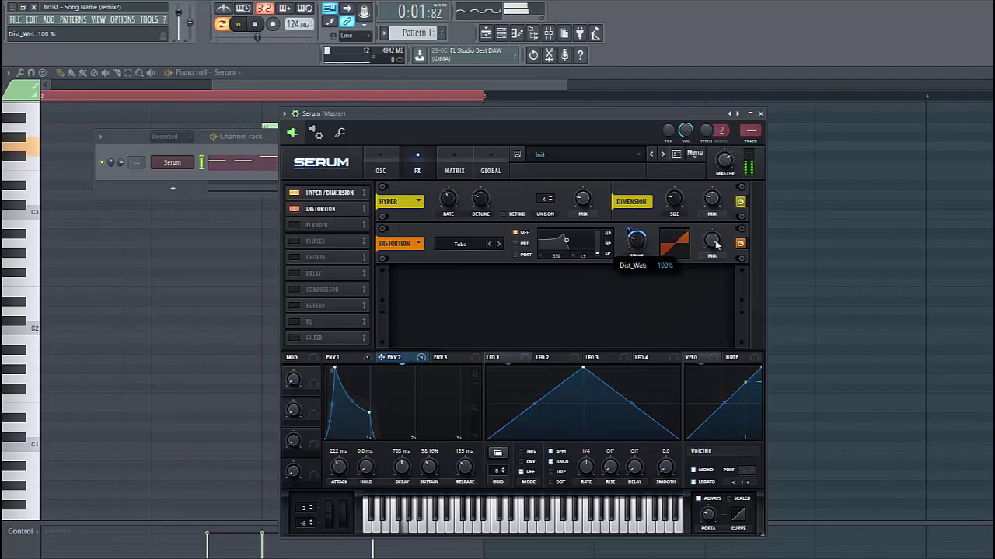
{"action": "left_click", "coordinate": [294, 257]}
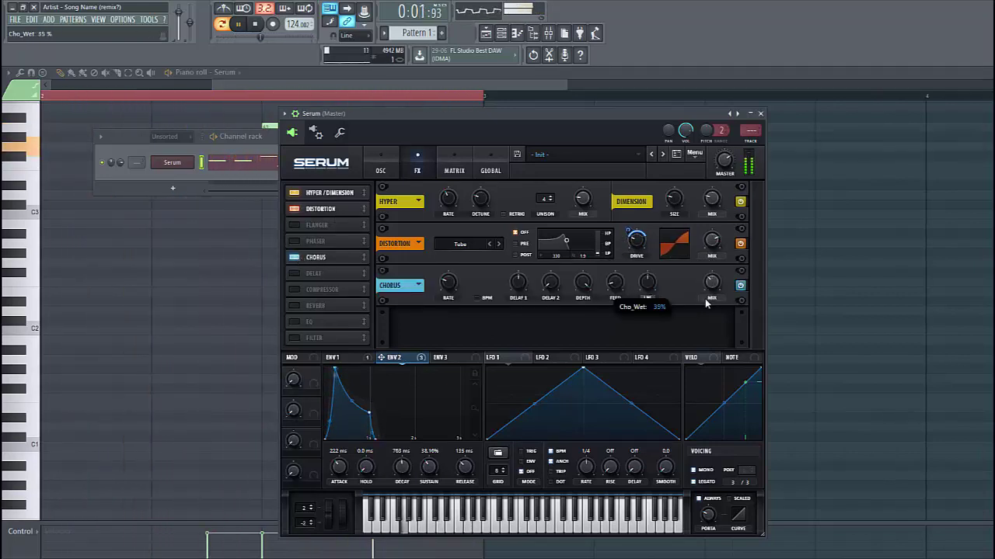
{"action": "left_click", "coordinate": [294, 289]}
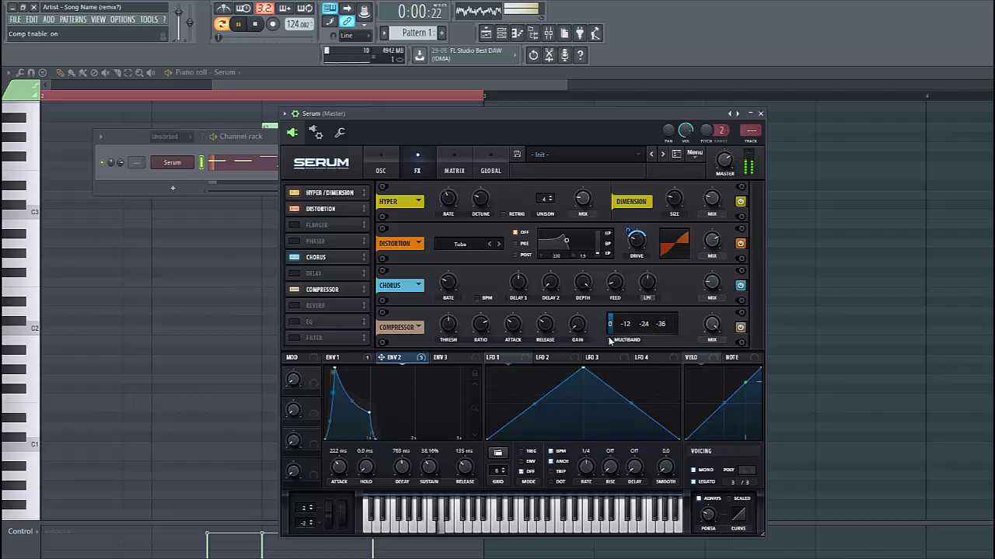
Set compressor makeup gain to 6.0 dB, its high band to 40%, and enable Reverb.
{"action": "scroll", "coordinate": [578, 330], "scroll_direction": "up", "scroll_amount": 2}
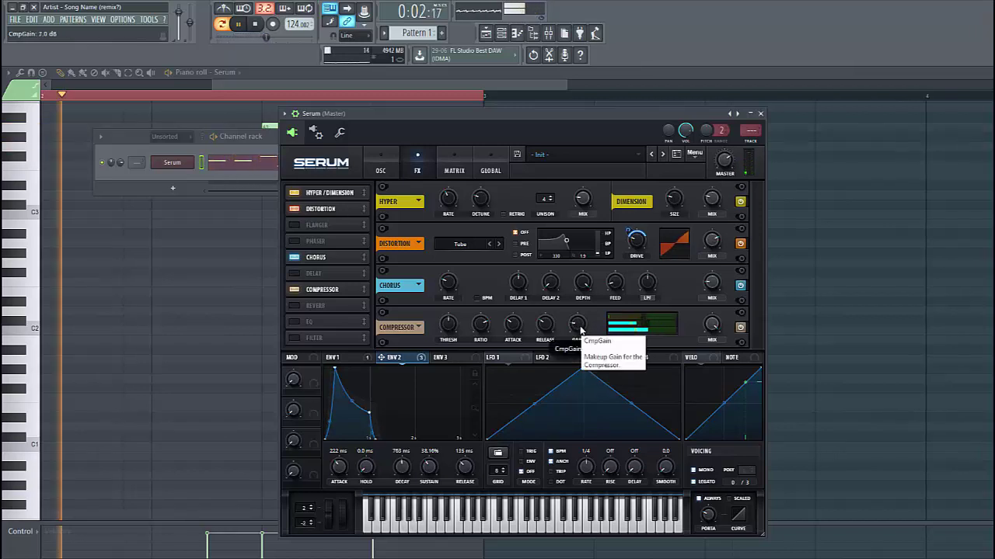
{"action": "scroll", "coordinate": [579, 330], "scroll_direction": "up", "scroll_amount": 3}
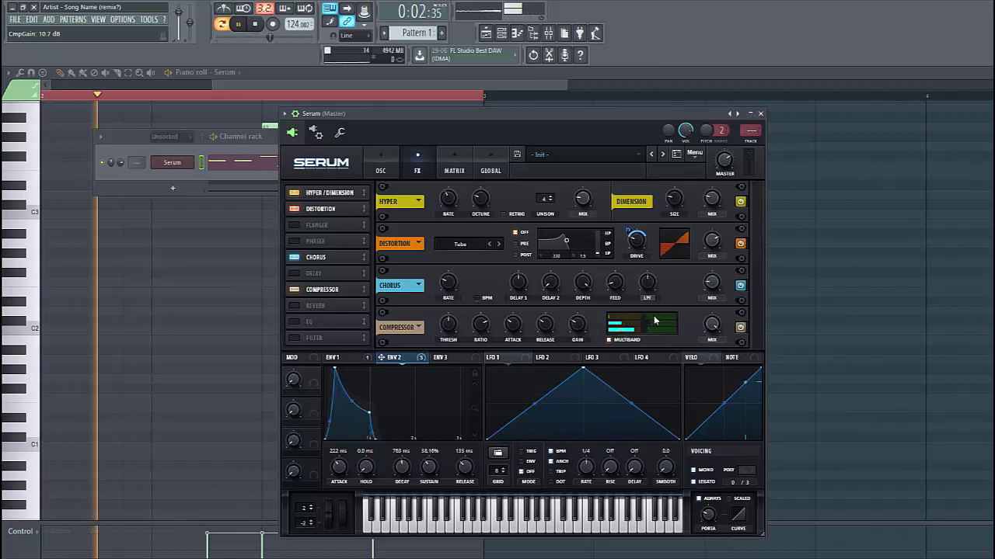
{"action": "left_click_drag", "start_coordinate": [644, 322], "coordinate": [634, 323]}
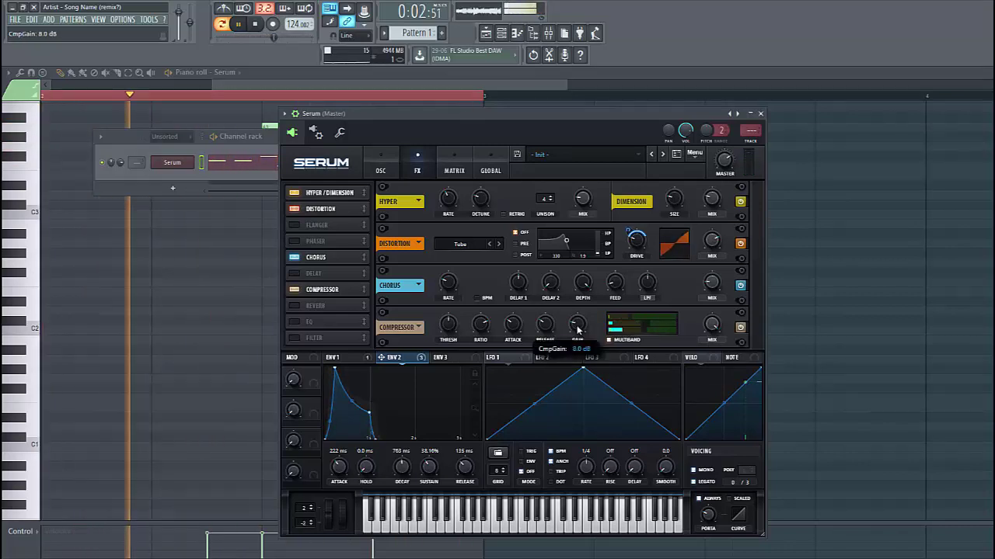
{"action": "scroll", "coordinate": [577, 331], "scroll_direction": "down", "scroll_amount": 1}
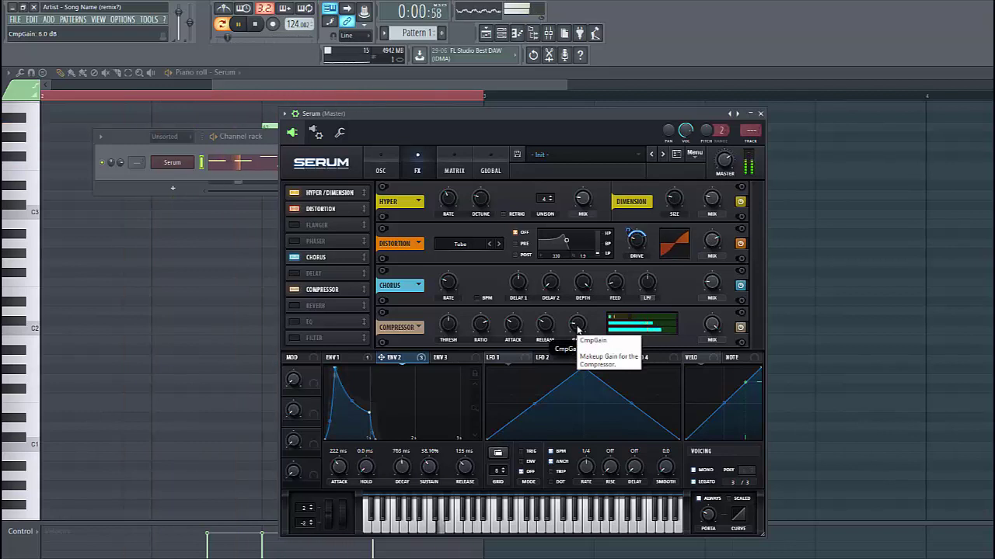
{"action": "left_click", "coordinate": [296, 305]}
Move Delay after the Compressor and enable it in Ping-Pong mode with 0.8 filter bandwidth.
{"action": "left_click_drag", "start_coordinate": [331, 279], "coordinate": [333, 293]}
{"action": "left_click", "coordinate": [295, 289]}
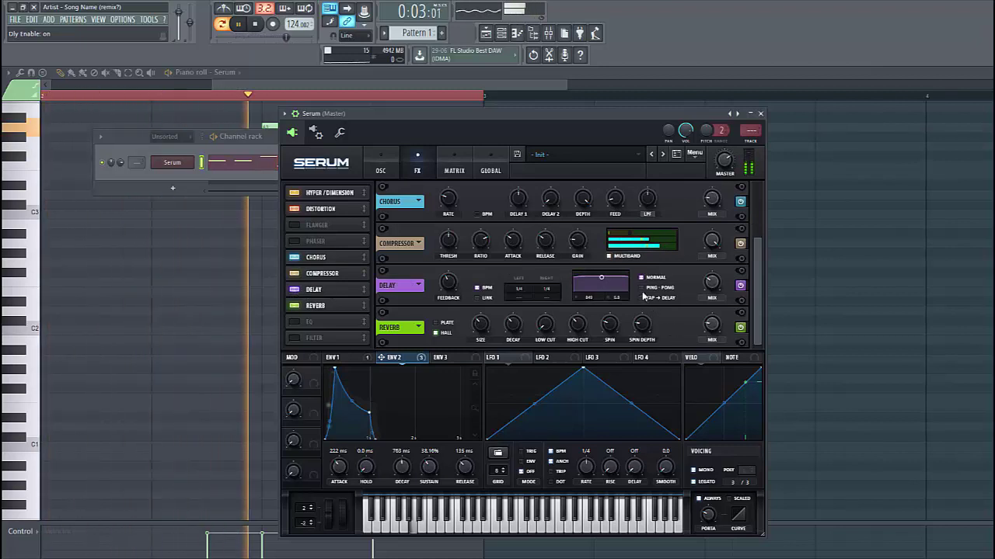
{"action": "left_click", "coordinate": [642, 288]}
{"action": "left_click_drag", "start_coordinate": [600, 277], "coordinate": [613, 309]}
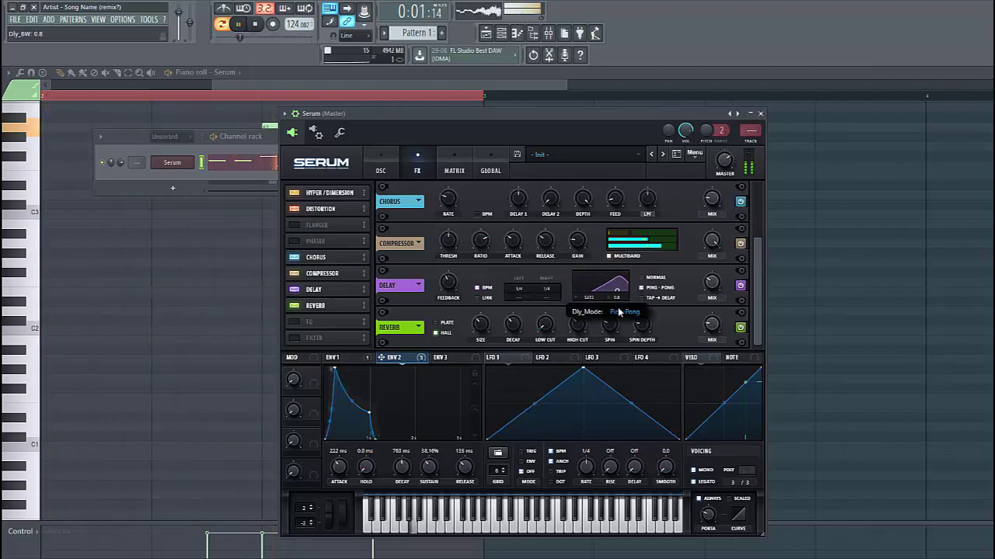